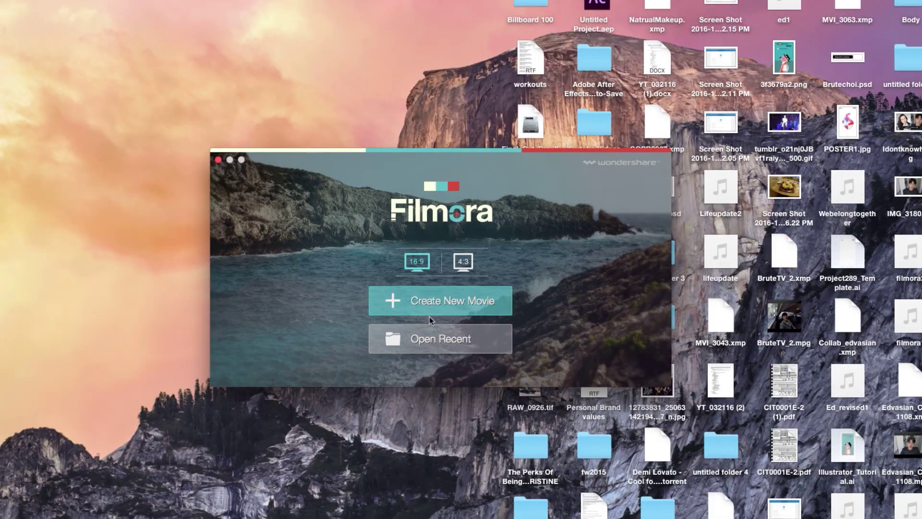
- Start a new empty movie project from the Filmora start window
click(430, 313)
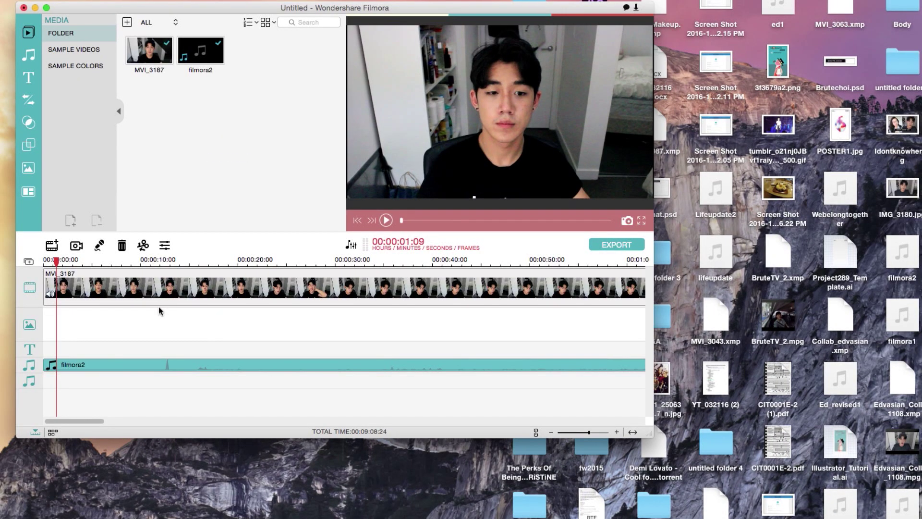
- Delete the MVI_3187 clip from the video track, then undo the deletion
click(161, 297)
key(Delete)
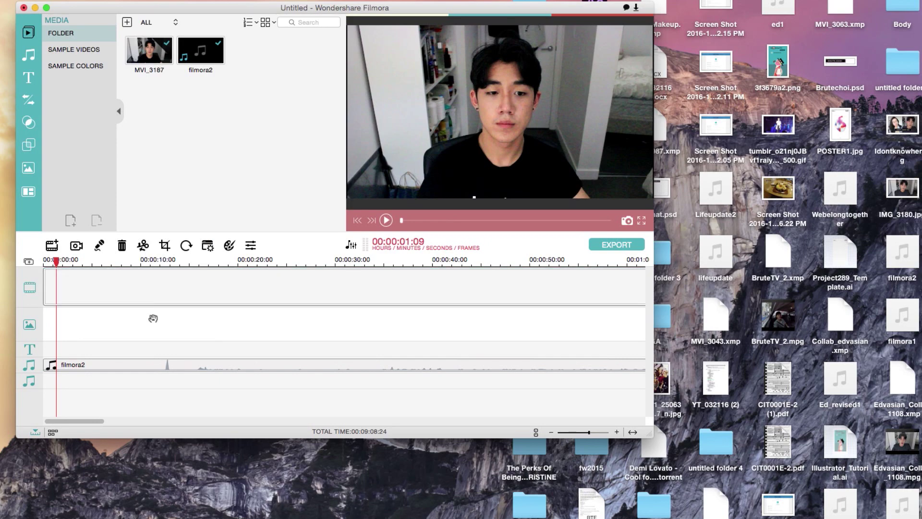
key(super+z)
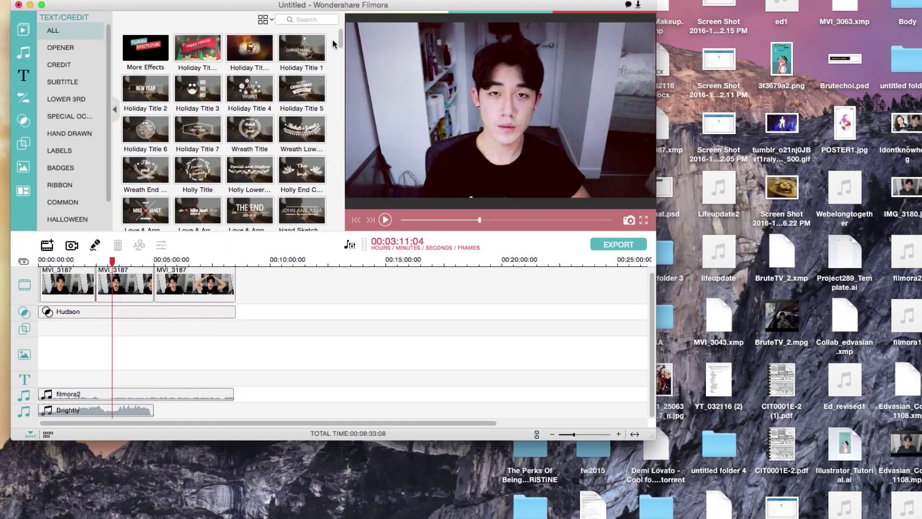
- Scroll to the ribbon titles, select the MVI_3187 clip and bring the Title Inspector forward
scroll(335, 43, down, 15)
click(109, 288)
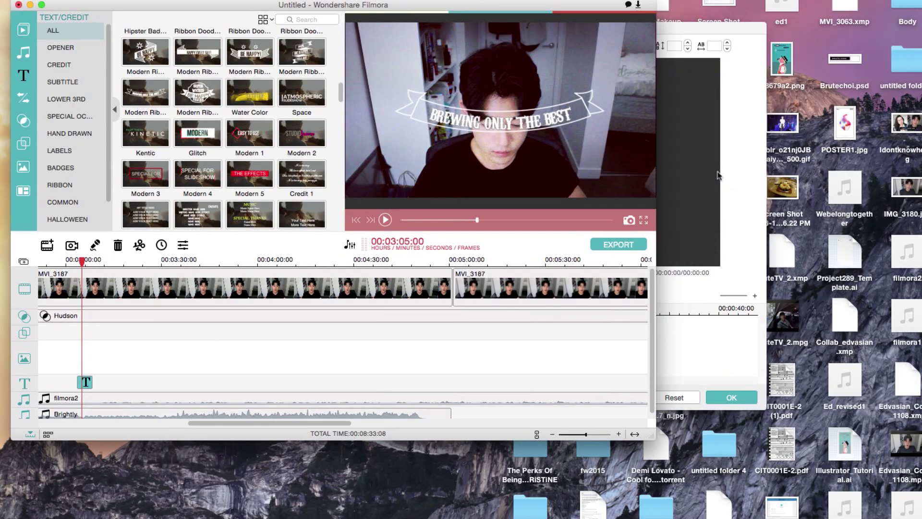
click(719, 176)
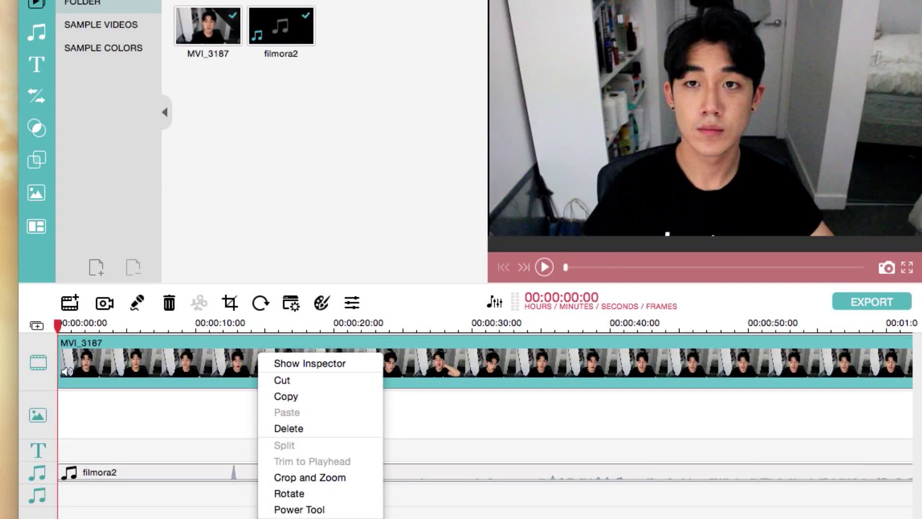
- Detach MVI_3187's audio, add two Can't Deny clips, and select filmora2 at about 12 s
click(289, 518)
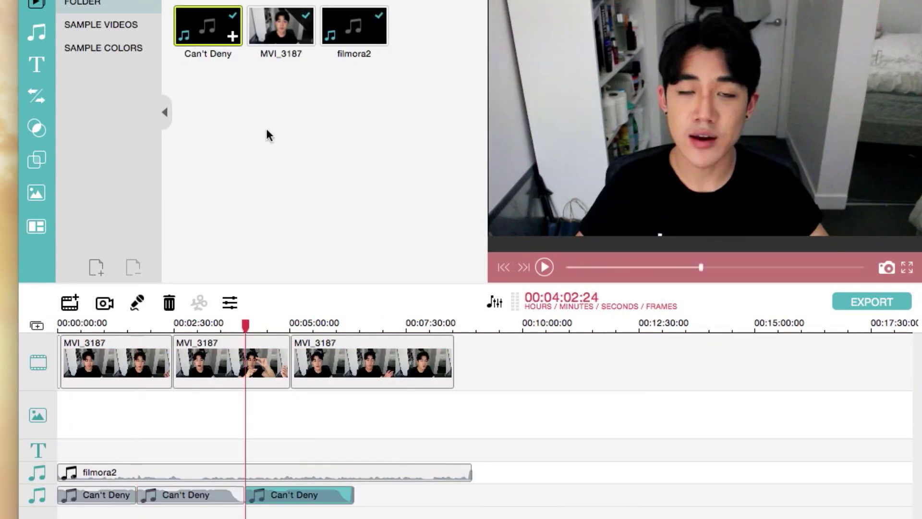
drag(267, 134, 354, 498)
drag(208, 26, 565, 498)
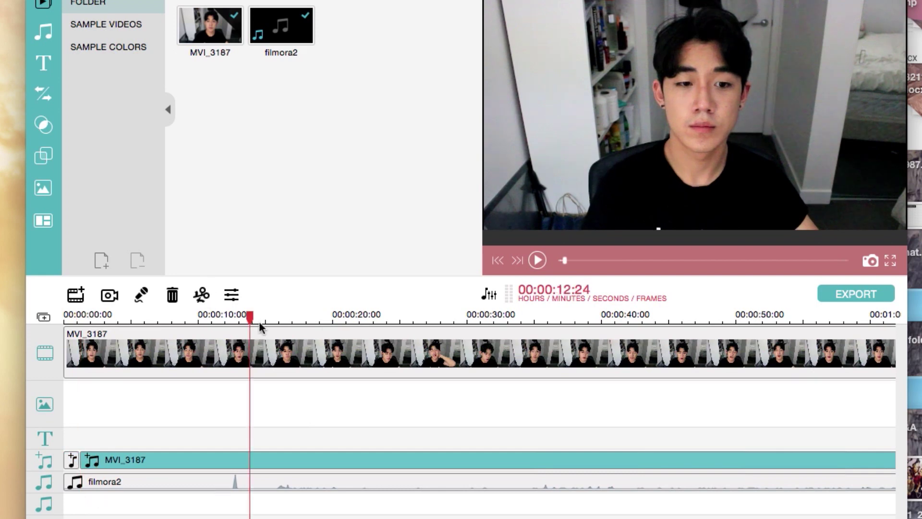
click(231, 317)
click(253, 480)
- Cut off filmora2's opening part, delete the detached MVI_3187 audio, and move filmora2 to the timeline start
click(202, 295)
click(163, 481)
key(Delete)
click(165, 460)
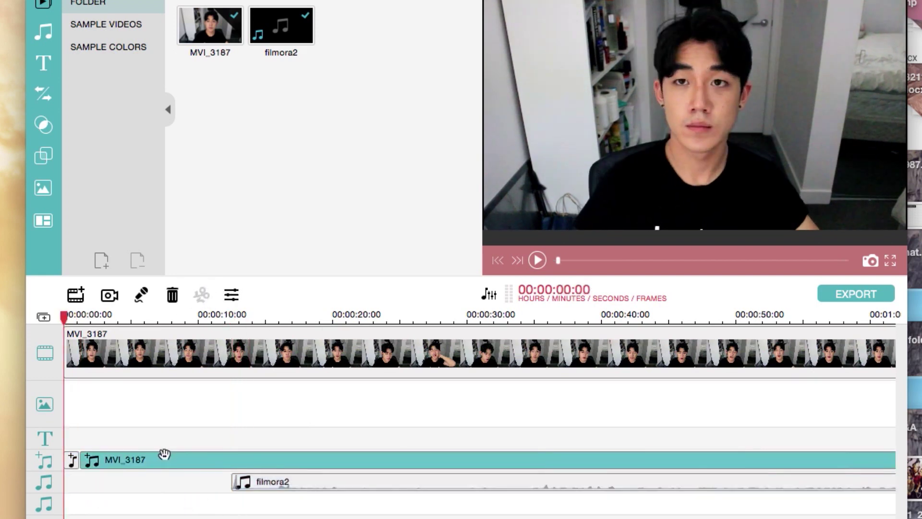
click(132, 460)
key(Delete)
drag(268, 459, 101, 459)
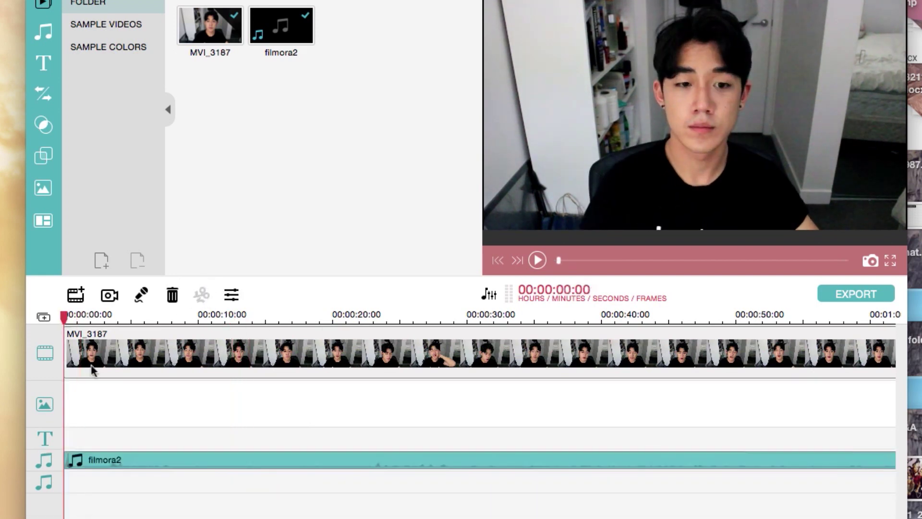
key(space)
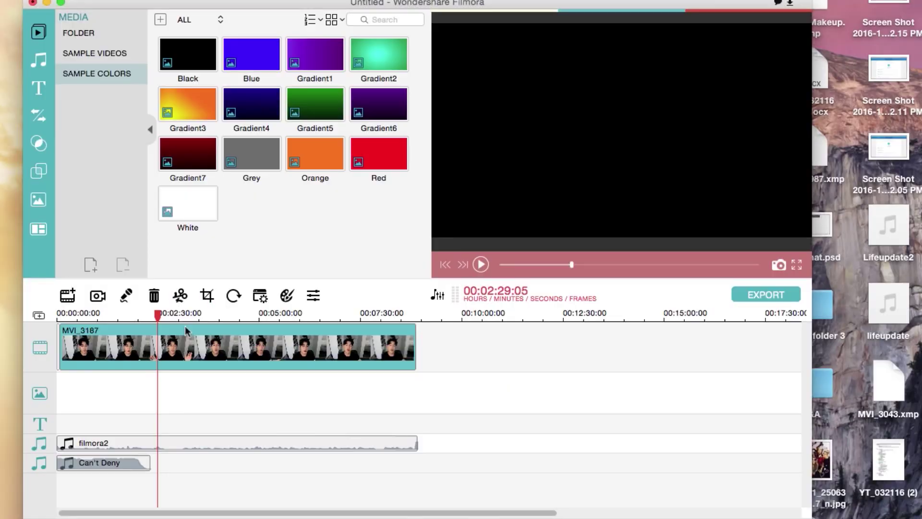
- Split the MVI_3187 video at 00:02:29:05 and again near the five-minute mark
click(177, 295)
drag(158, 320, 241, 315)
key(space)
click(261, 318)
key(space)
click(180, 295)
- Check the clip's Crop and Zoom settings, then shift the second Can't Deny clip slightly earlier
drag(262, 317, 281, 320)
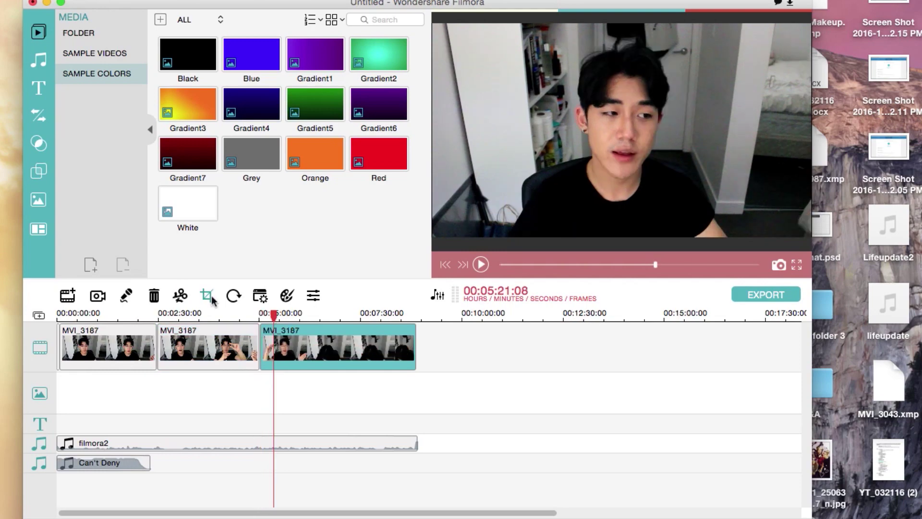
click(207, 295)
click(283, 30)
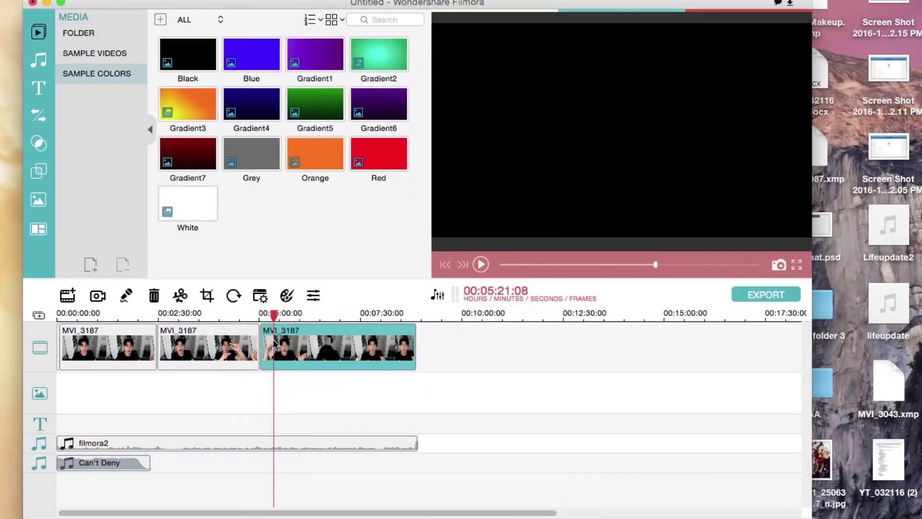
click(263, 385)
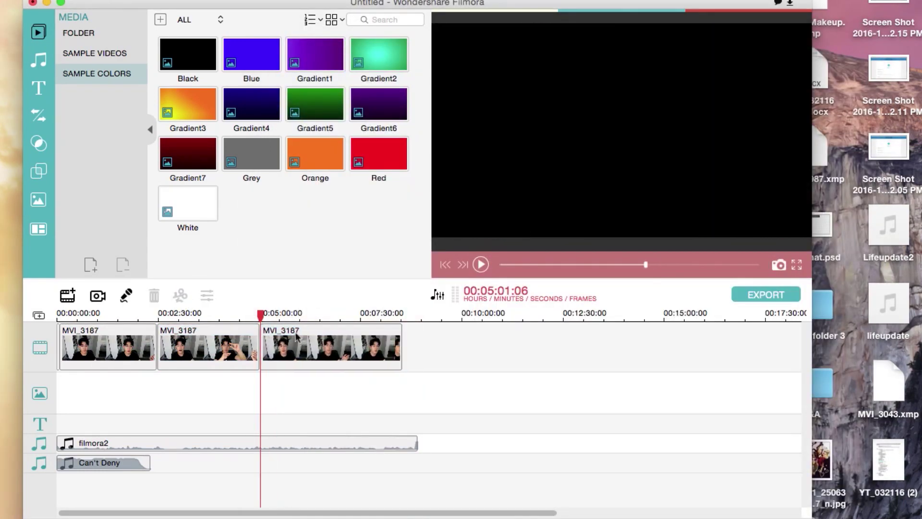
click(78, 32)
drag(198, 461, 221, 466)
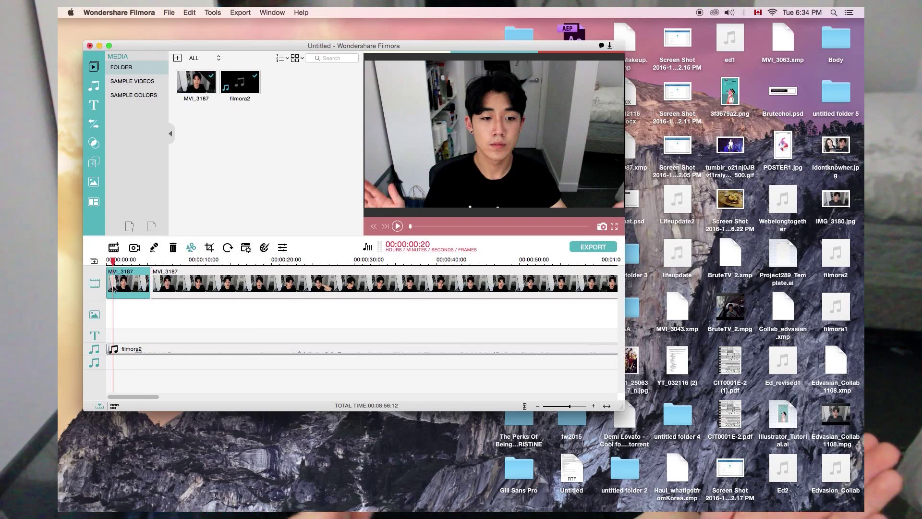
- Preview the Fade, Fadegrayscale, Dissolve, Blind, CrossZoom and BASIC Linear Wipe transitions
click(190, 349)
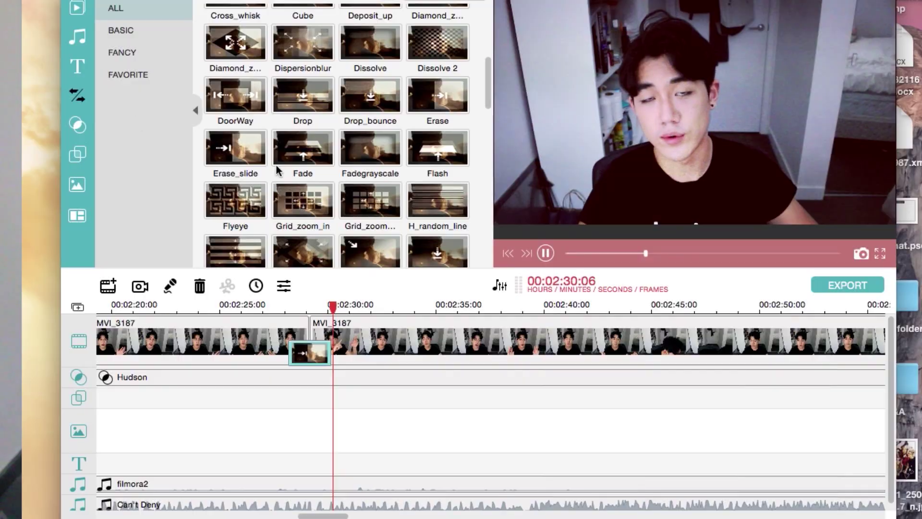
click(309, 158)
click(371, 149)
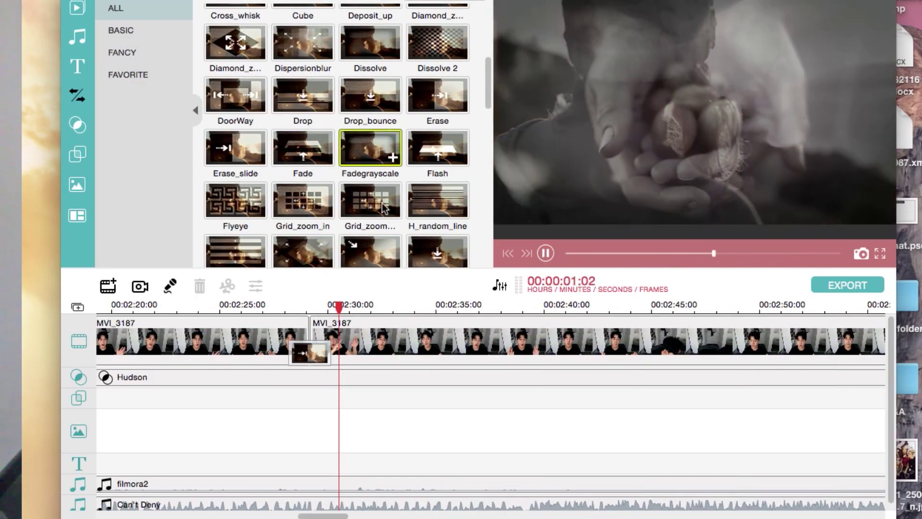
click(371, 45)
scroll(489, 87, up, 1)
scroll(489, 86, up, 3)
click(370, 31)
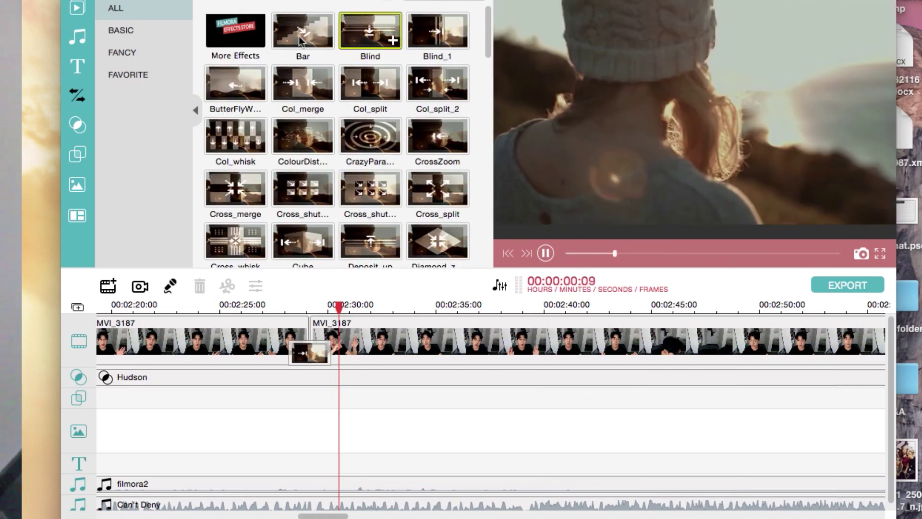
click(447, 144)
click(121, 30)
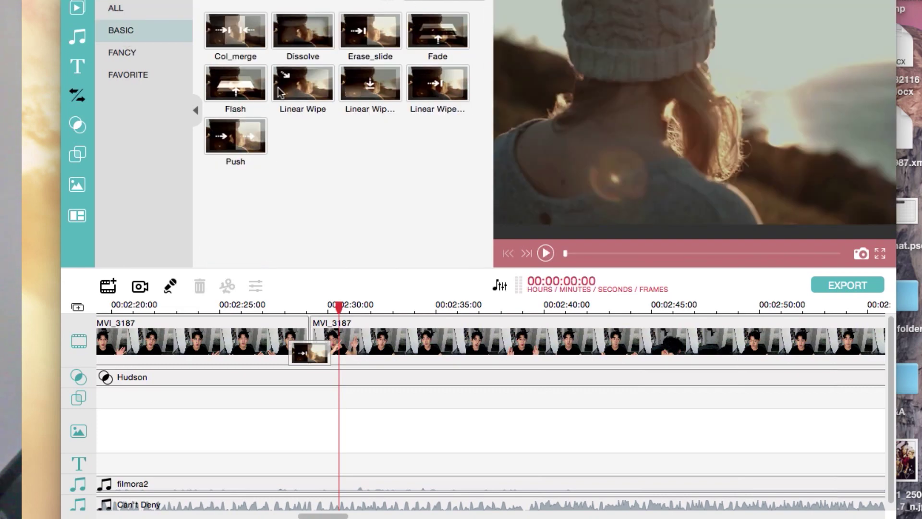
click(361, 87)
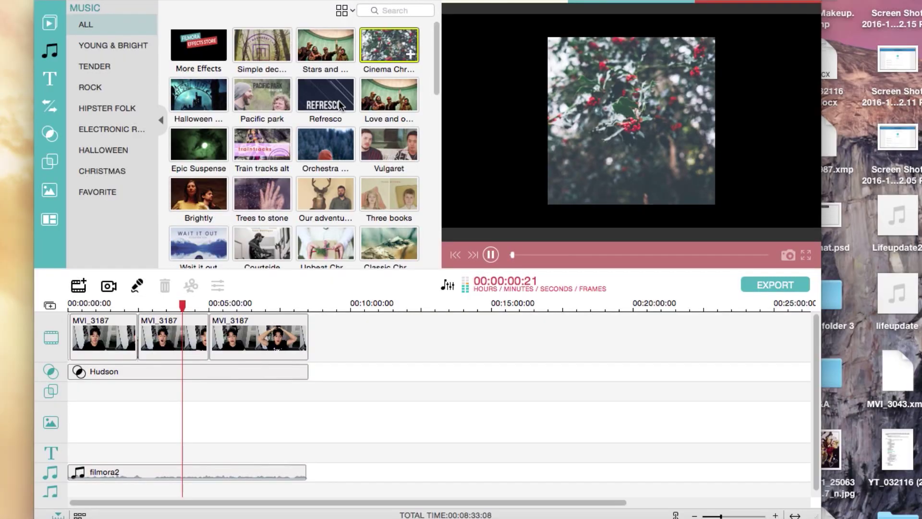
- Audition Refresco, Pacific Park and Brightly in the music library
click(326, 86)
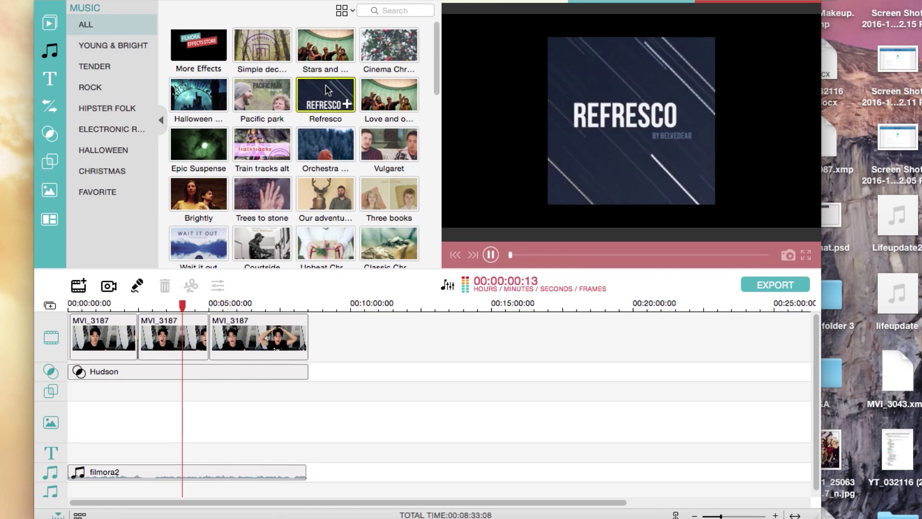
click(265, 101)
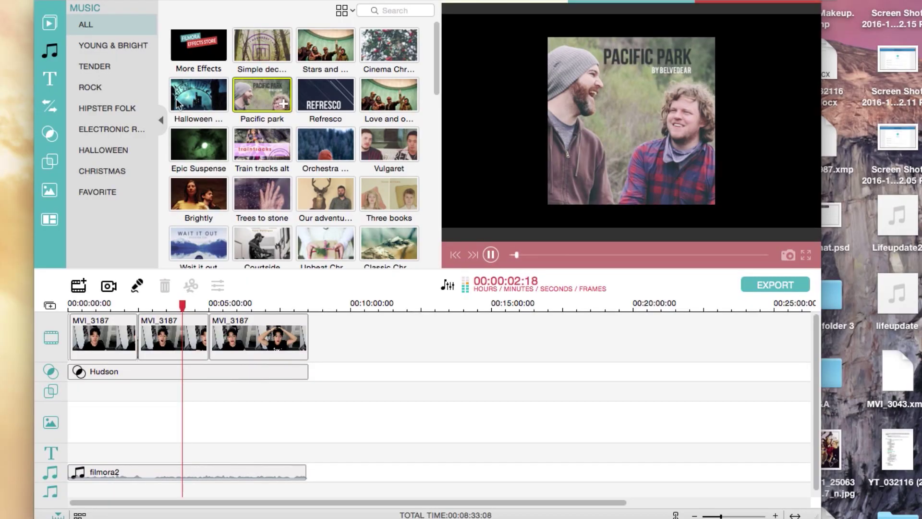
click(184, 189)
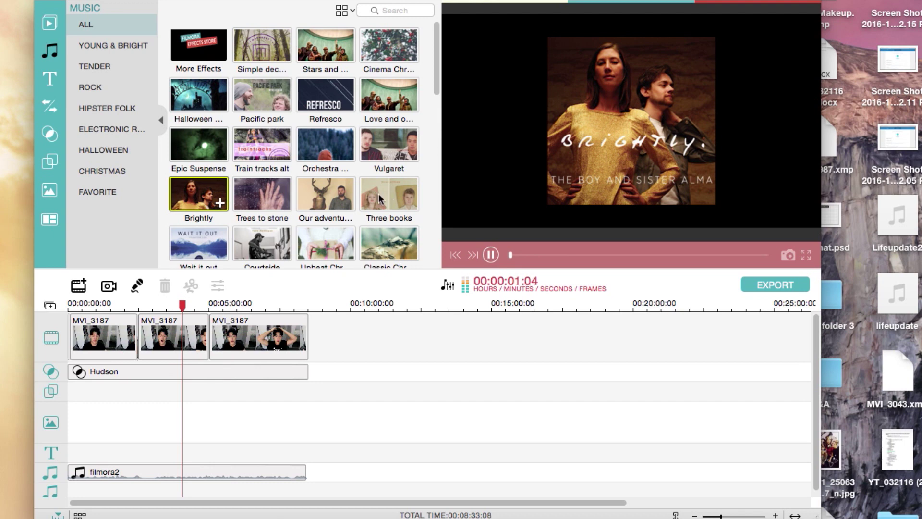
- Place Brightly on the second music track and open its Audio Inspector
drag(194, 194, 75, 489)
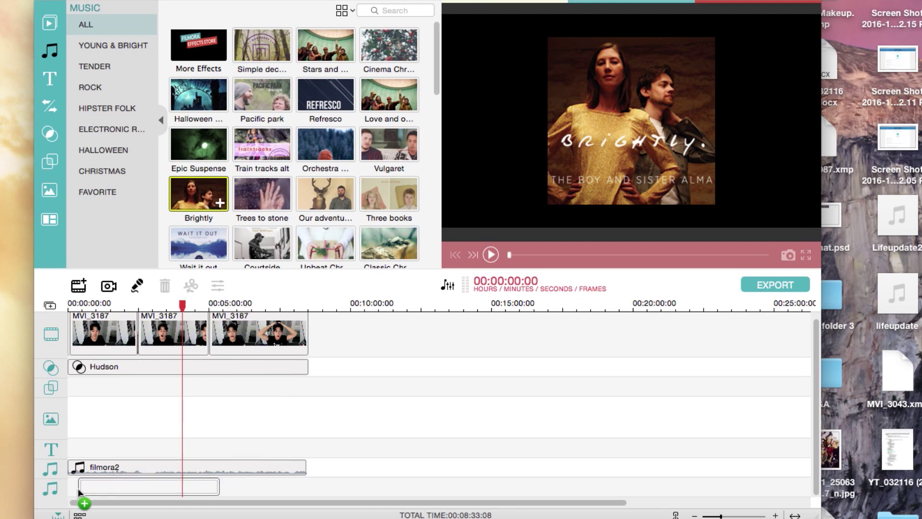
drag(69, 489, 93, 489)
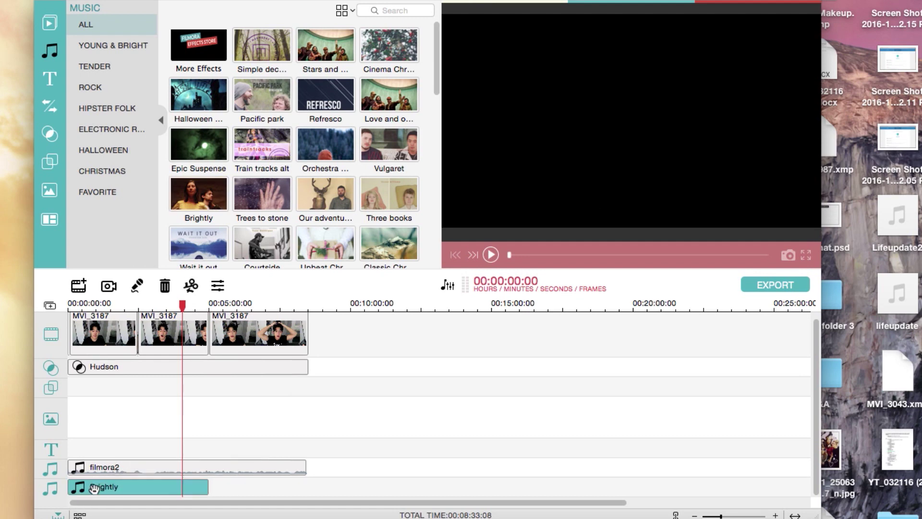
double_click(94, 488)
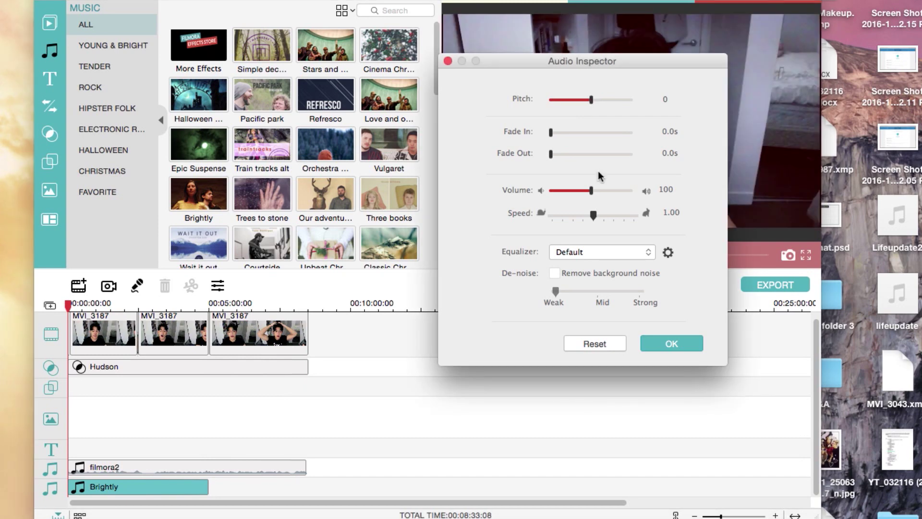
- Set Brightly's volume to 61 and drag a title template toward the text track
drag(592, 190, 573, 191)
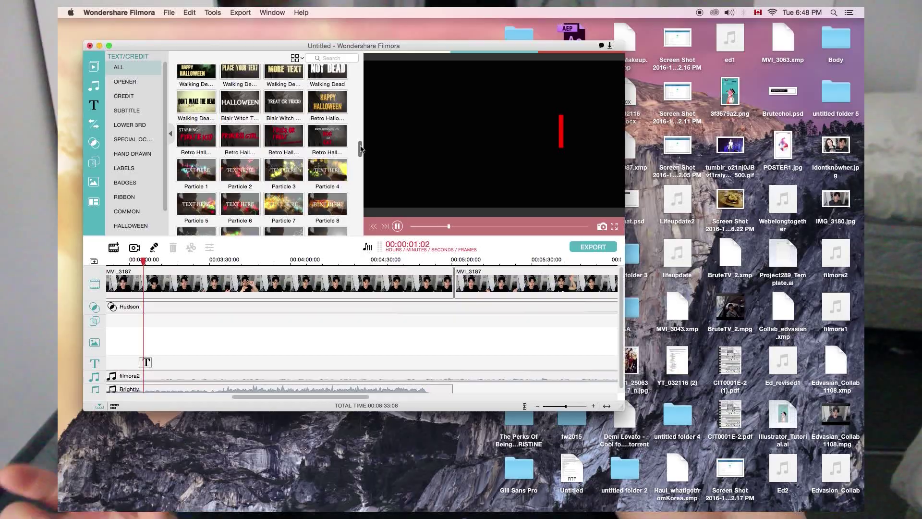
drag(360, 149, 362, 122)
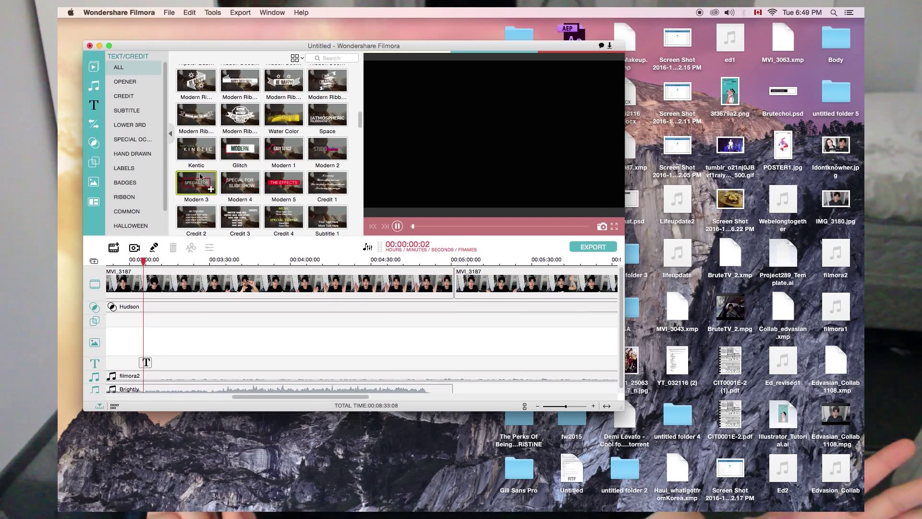
- Delete the extra title clip, open the SPECIAL FOR title's settings, and select its SLIDESHOW line
scroll(361, 113, up, 2)
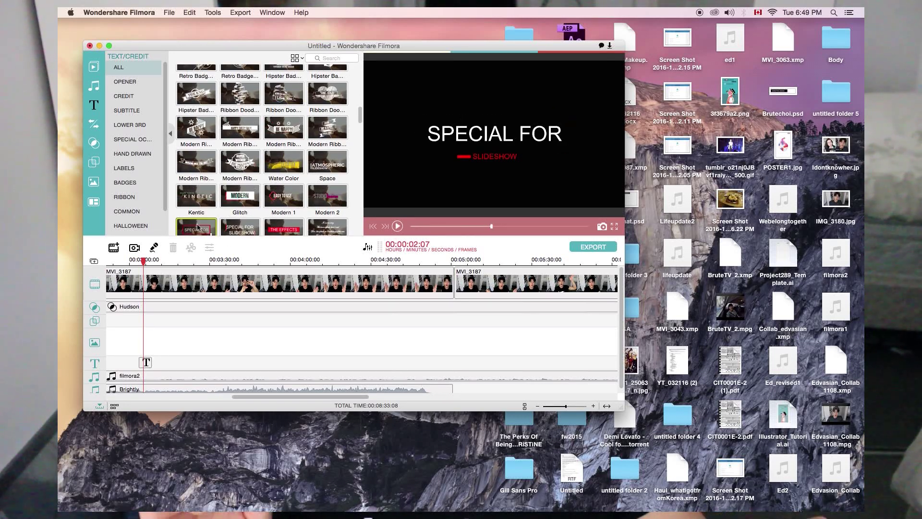
key(Delete)
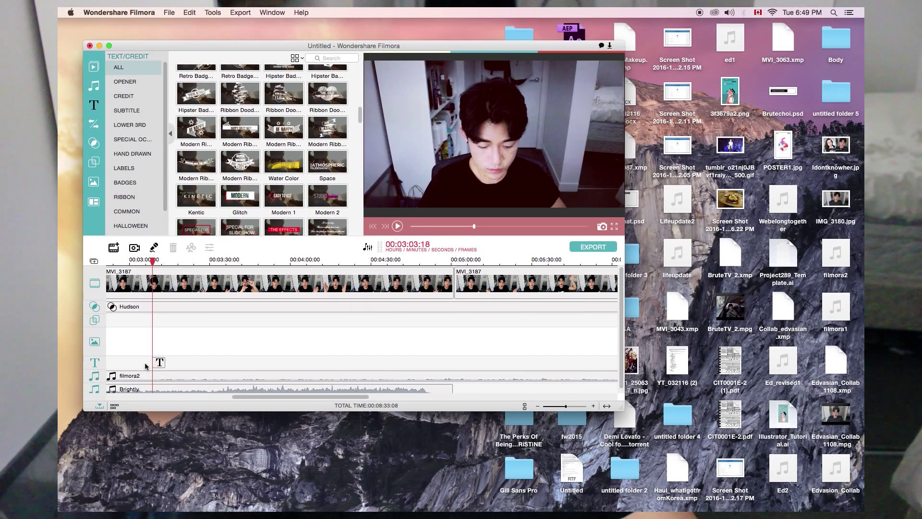
double_click(158, 363)
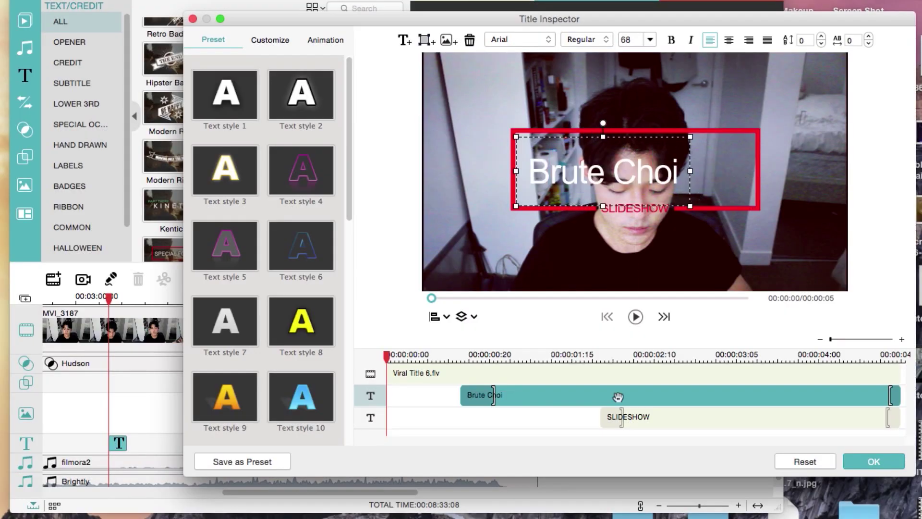
click(642, 212)
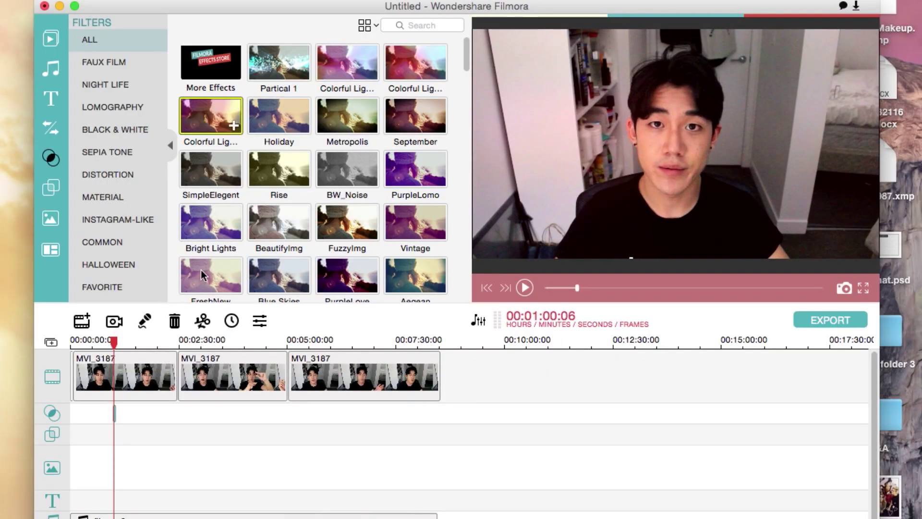
- Add the Bright Lights filter at the playhead, then the 1977 filter after it
drag(213, 228, 123, 414)
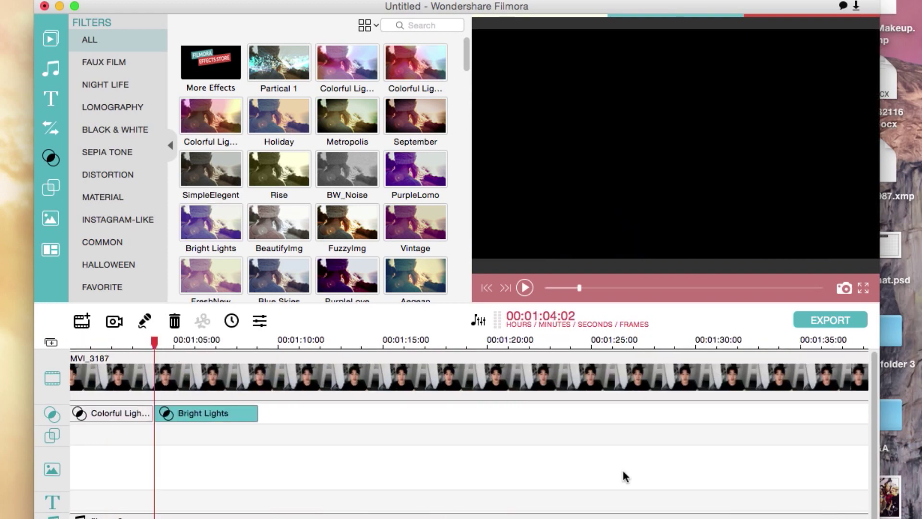
click(525, 288)
drag(465, 48, 462, 242)
drag(284, 165, 284, 413)
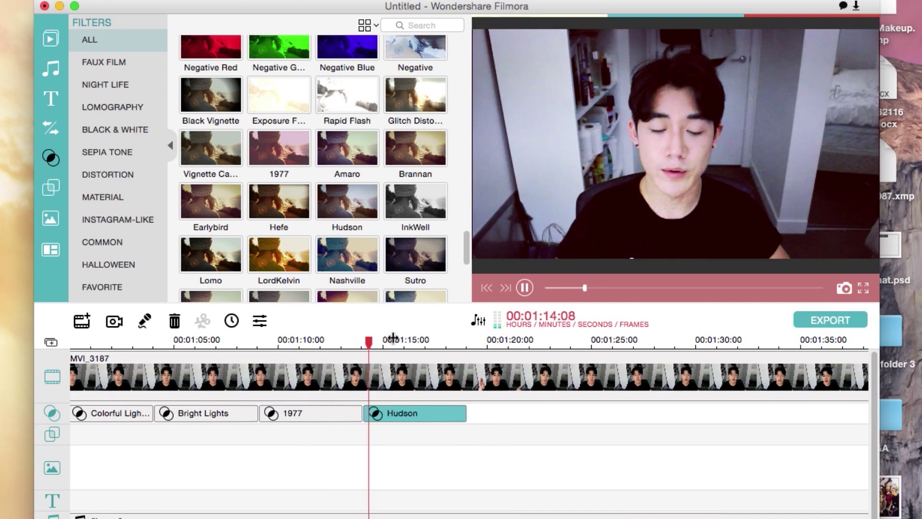
- Add the Retro filter from the Instagram-like filters after Hudson
click(114, 105)
click(114, 219)
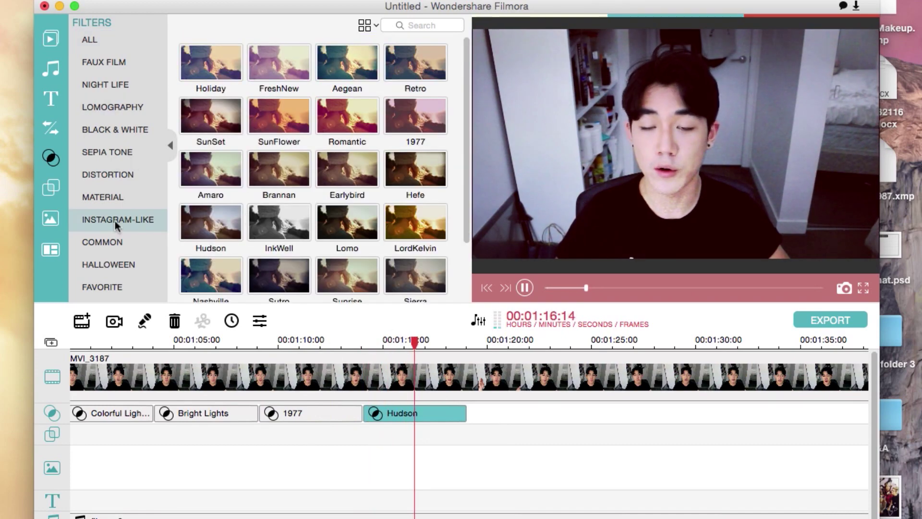
key(space)
drag(489, 425, 490, 423)
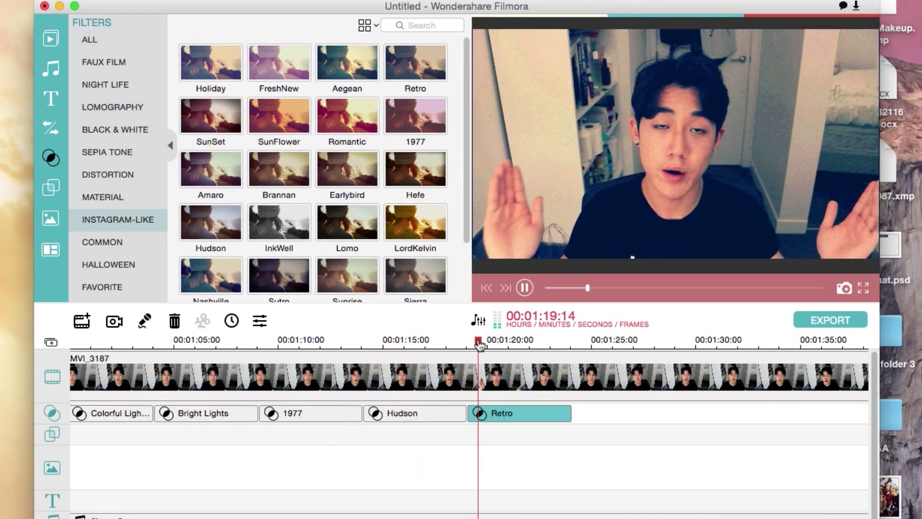
key(space)
drag(507, 344, 549, 344)
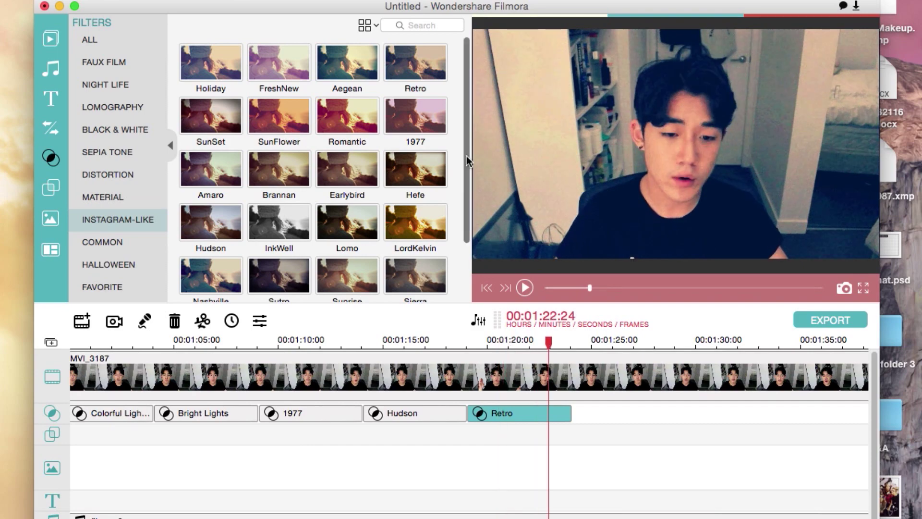
scroll(280, 67, down, 1)
- Add FreshNew after Retro, check its Filter Inspector, and play back to preview the filters
drag(279, 53, 599, 389)
double_click(612, 414)
click(702, 258)
right_click(606, 416)
click(622, 427)
click(702, 258)
key(space)
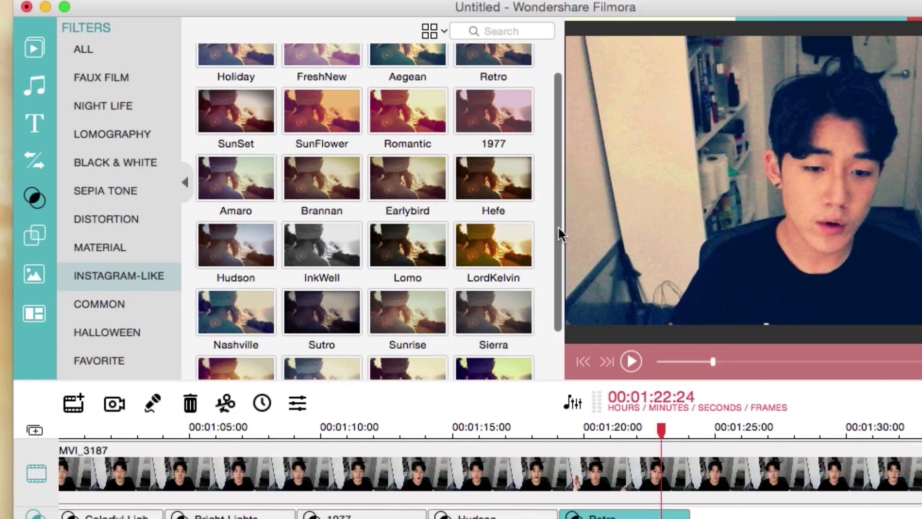
scroll(558, 226, up, 2)
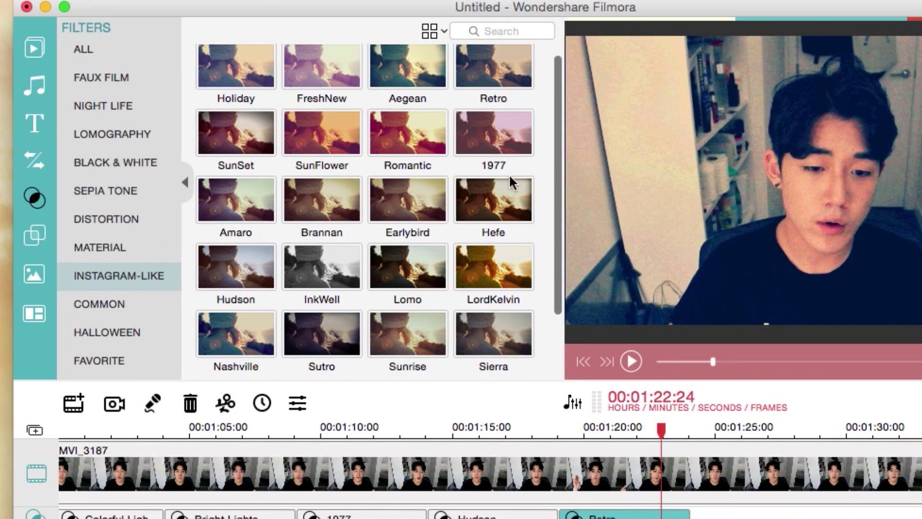
drag(350, 77, 736, 510)
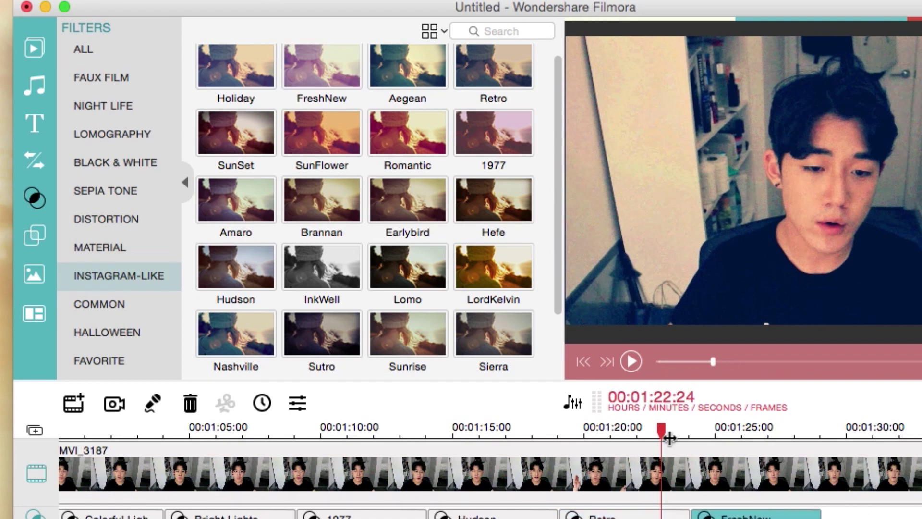